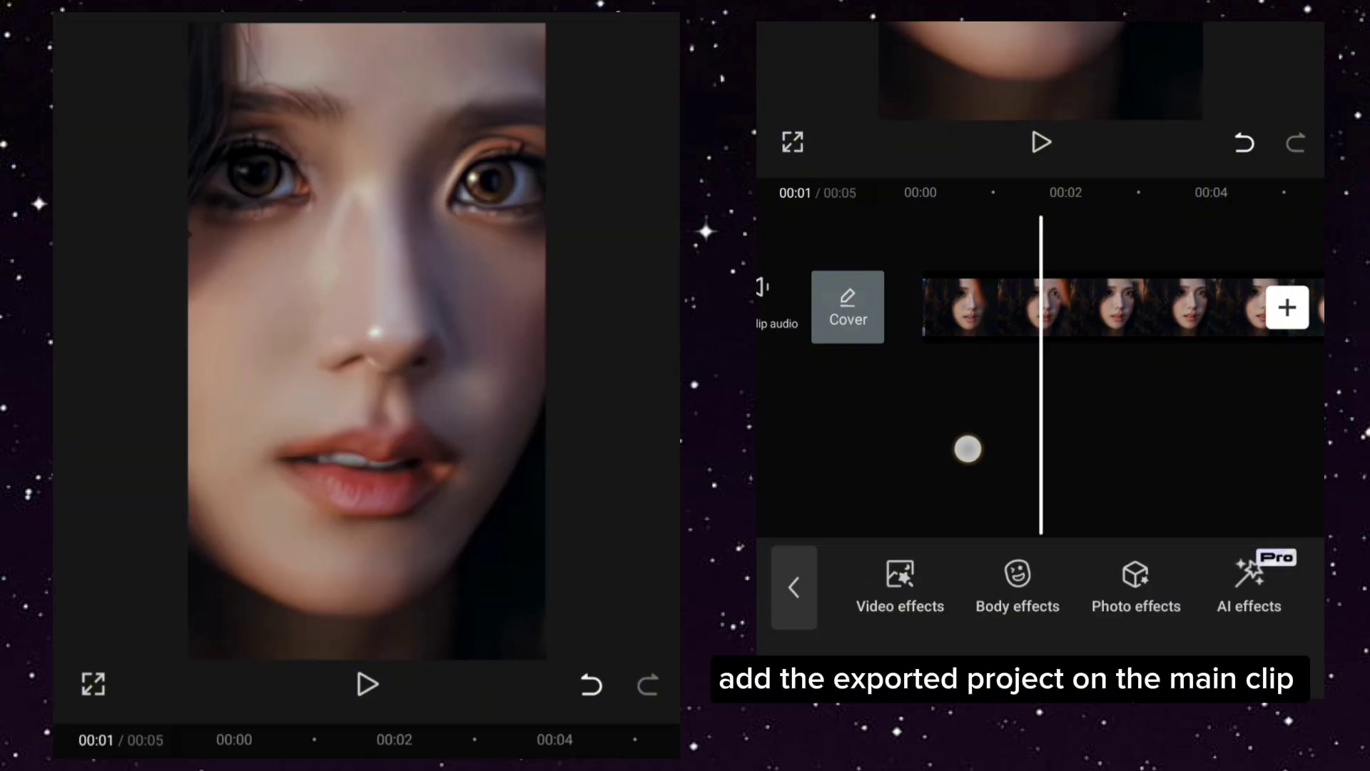
# Select the neon-blur clip and move it onto an overlay track above the original.
pyautogui.moveTo(966, 450); pyautogui.dragTo(1192, 439)
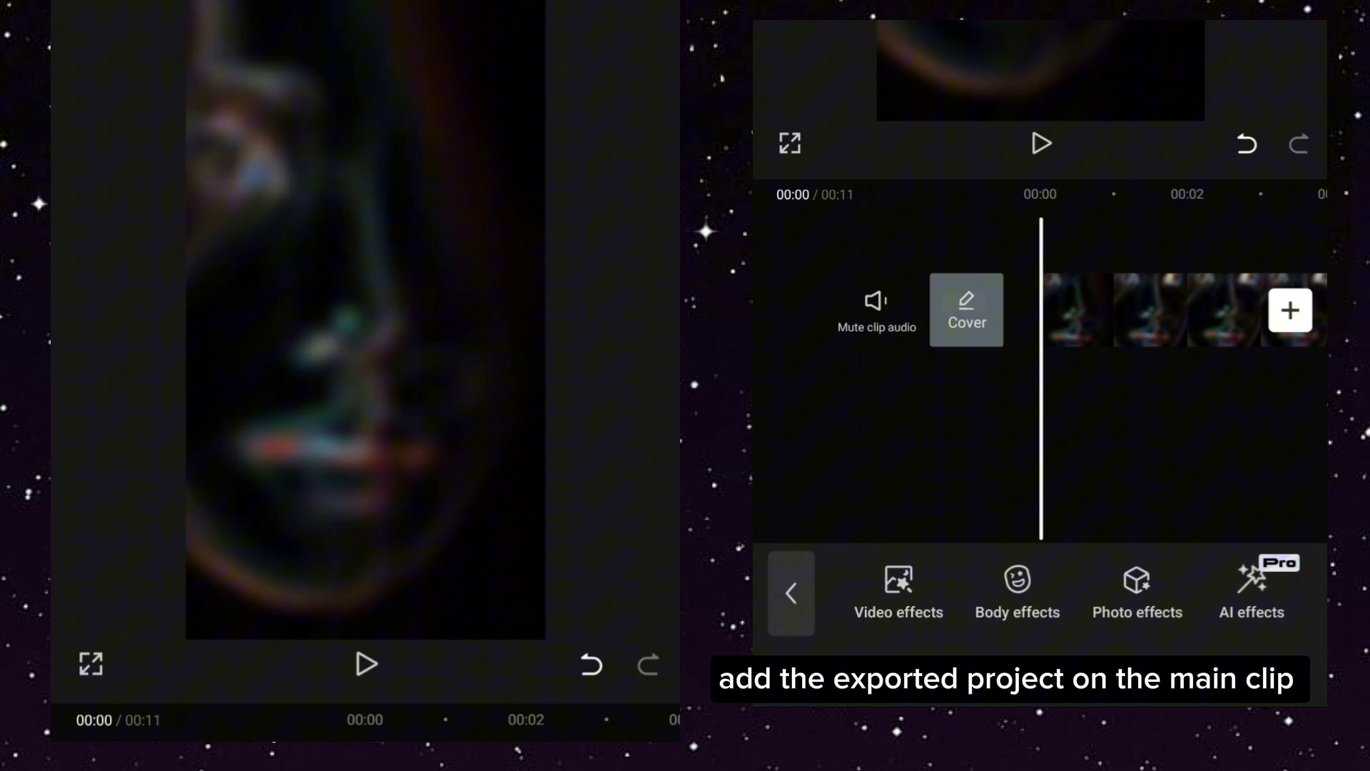
pyautogui.moveTo(1259, 407); pyautogui.dragTo(900, 472)
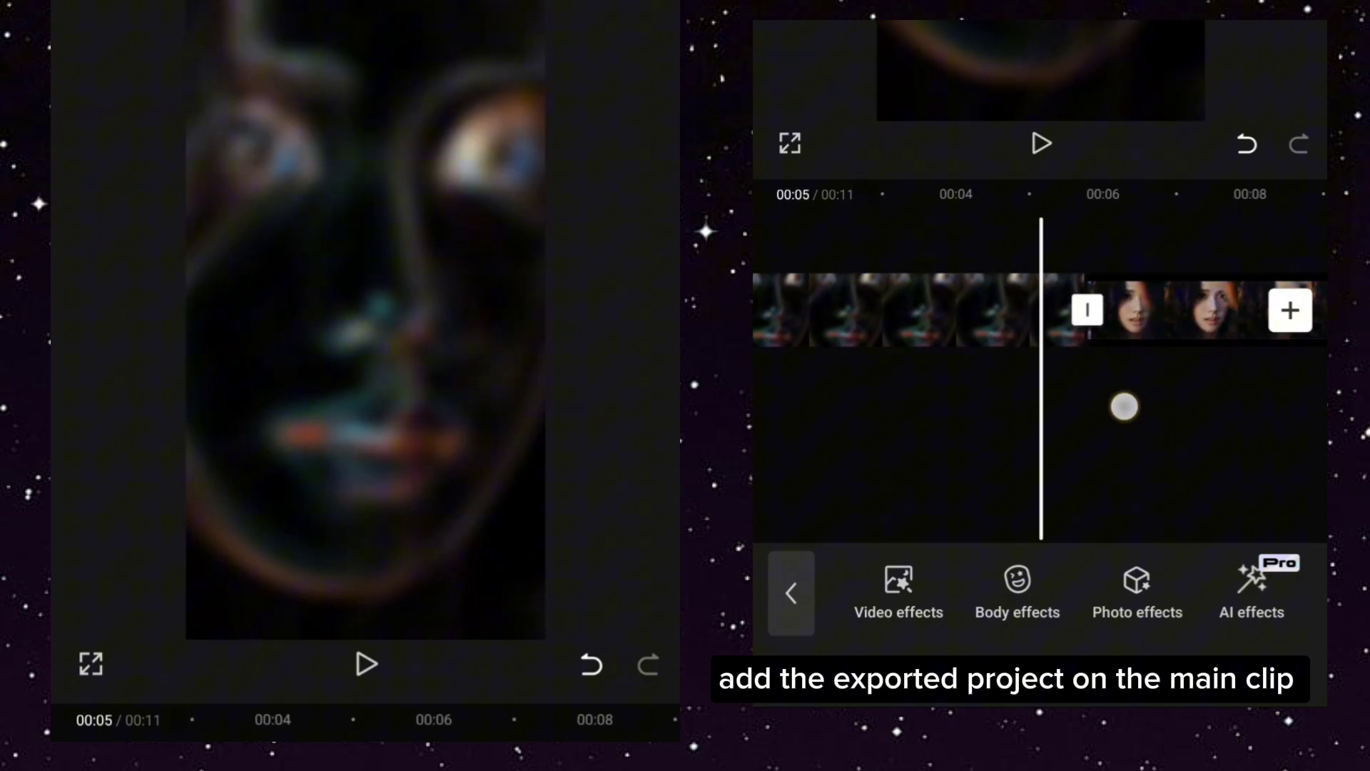
pyautogui.moveTo(1124, 407); pyautogui.dragTo(1087, 418)
pyautogui.click(943, 310)
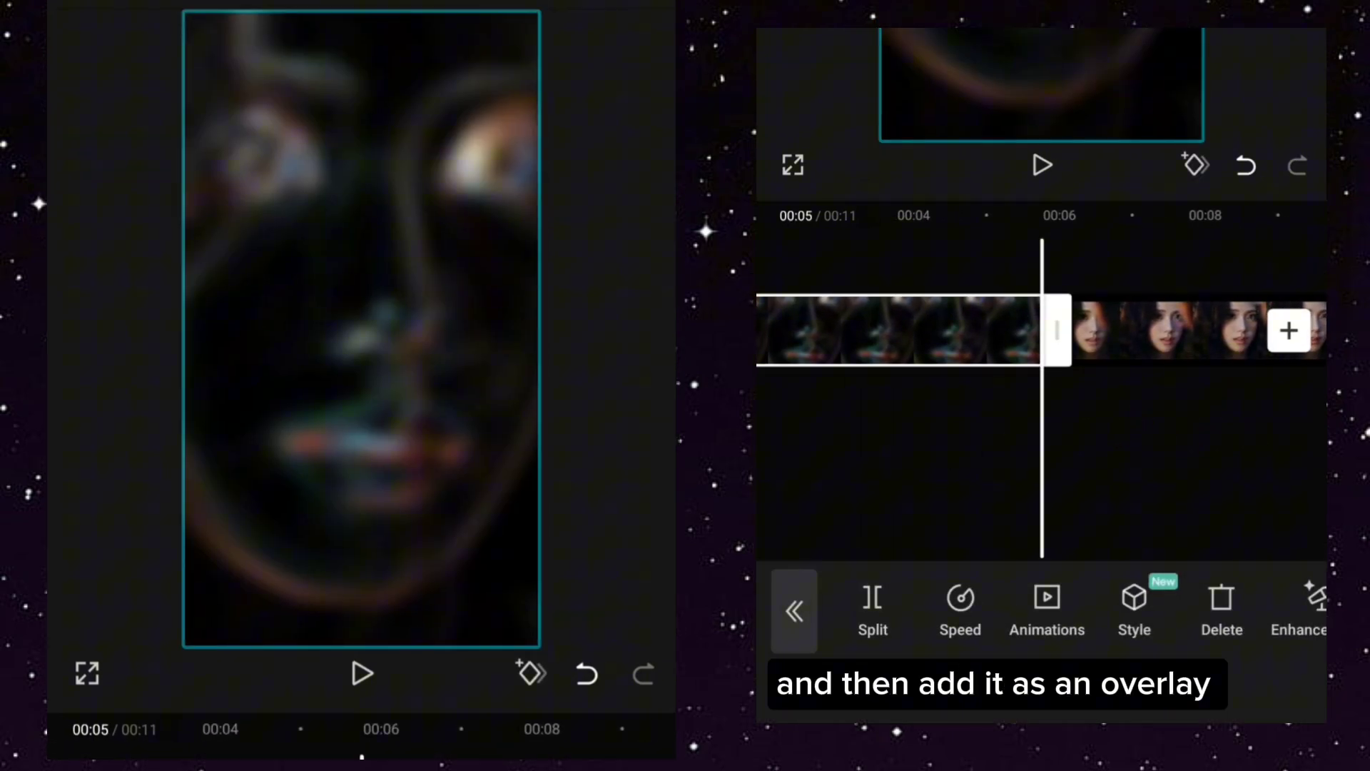
pyautogui.moveTo(1179, 631); pyautogui.dragTo(1025, 637)
pyautogui.moveTo(1231, 633)
pyautogui.mouseDown()
pyautogui.moveTo(963, 631)
pyautogui.moveTo(1049, 632)
pyautogui.mouseUp()
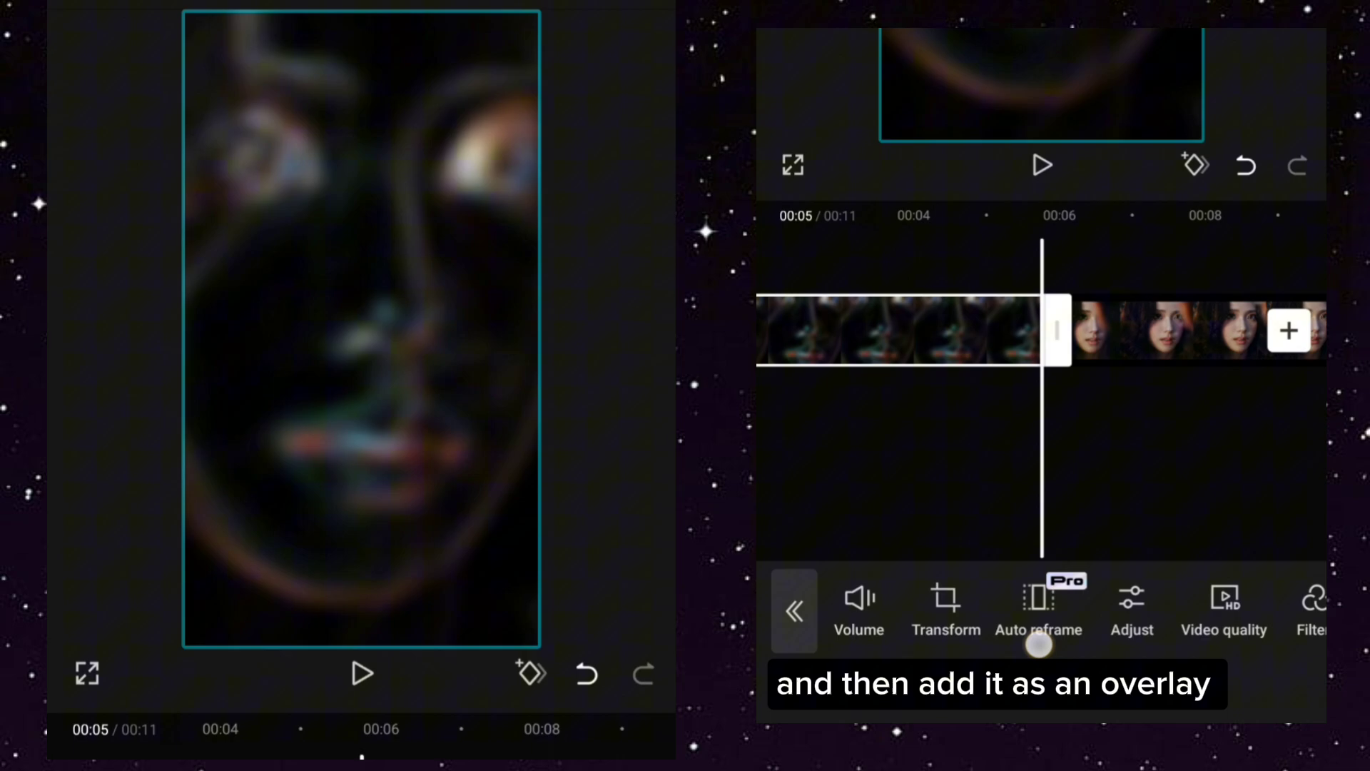
pyautogui.moveTo(1284, 621); pyautogui.dragTo(996, 616)
pyautogui.click(1098, 605)
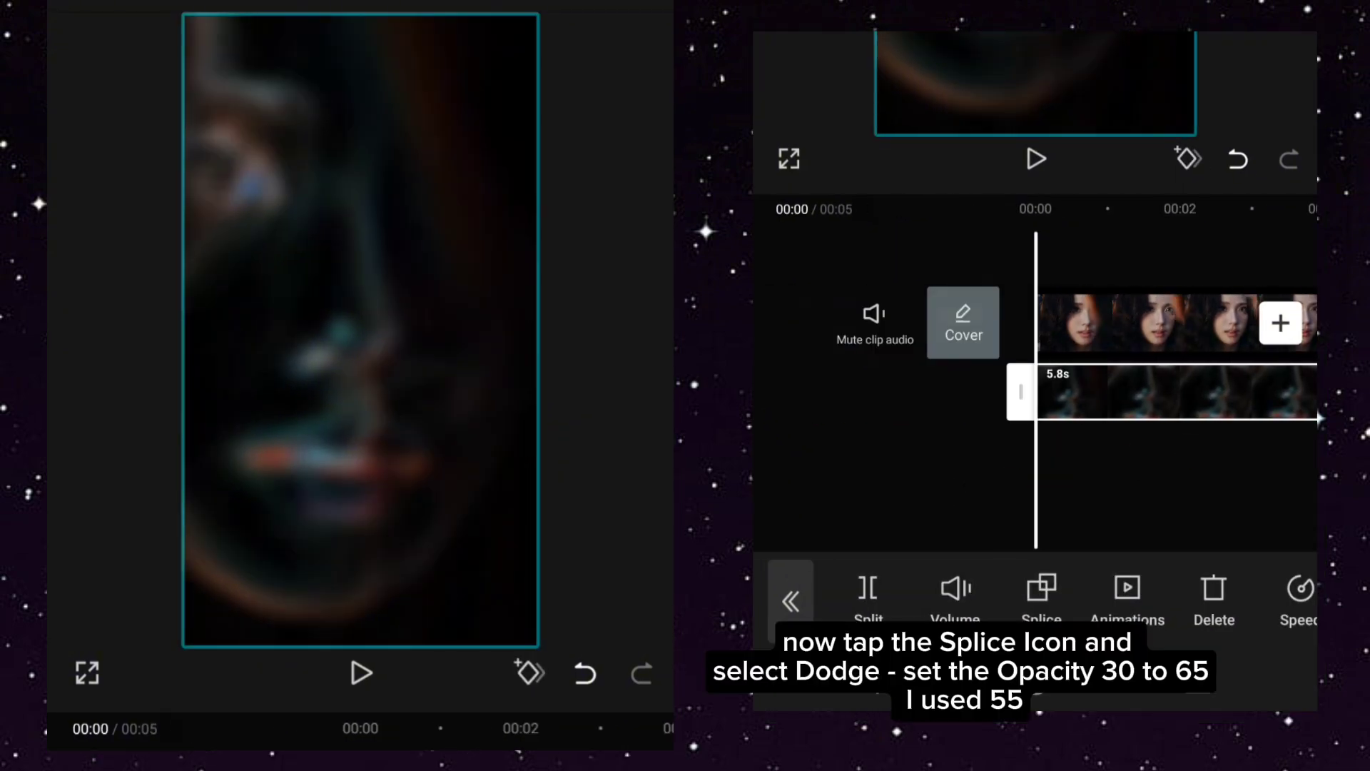
# Blend the overlay with Dodge mode and lower its opacity to 55.
pyautogui.click(1041, 595)
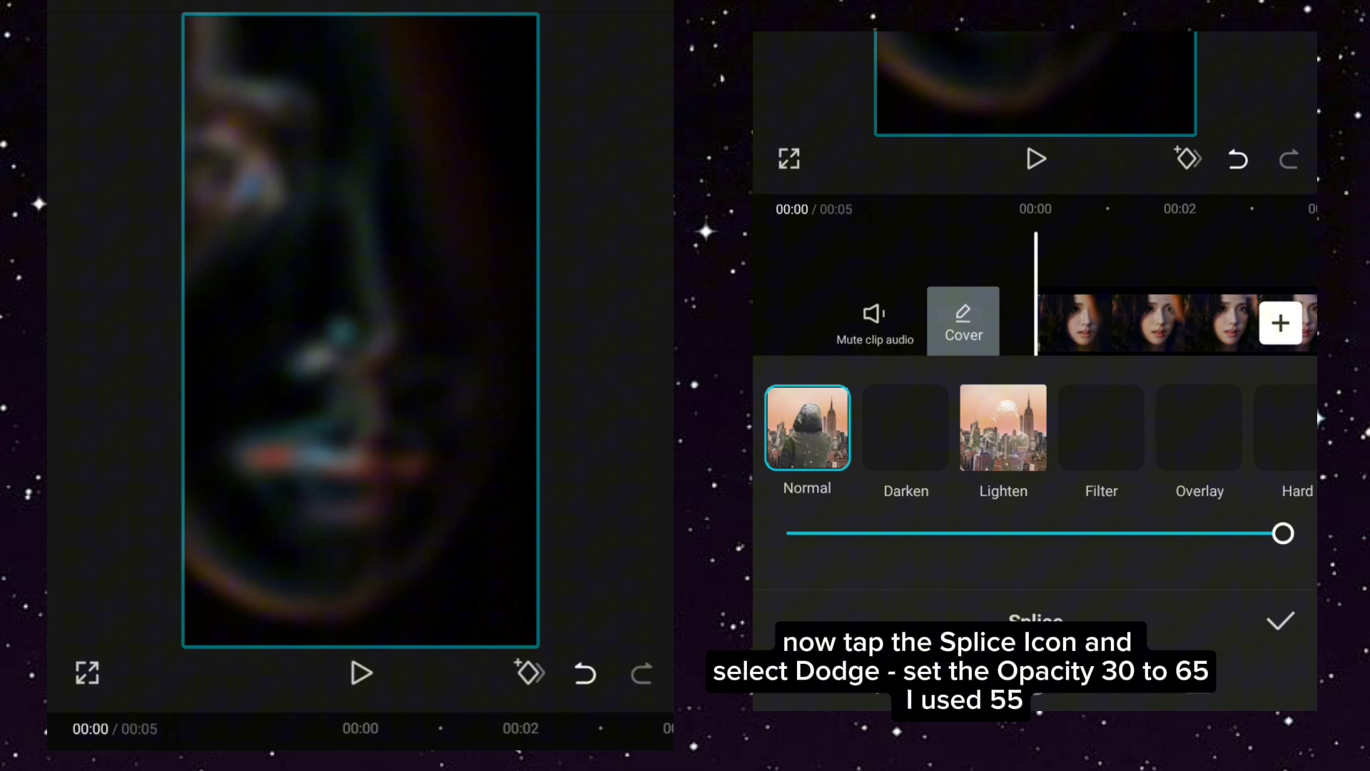
pyautogui.moveTo(1231, 444); pyautogui.dragTo(878, 449)
pyautogui.moveTo(1136, 447); pyautogui.dragTo(1044, 451)
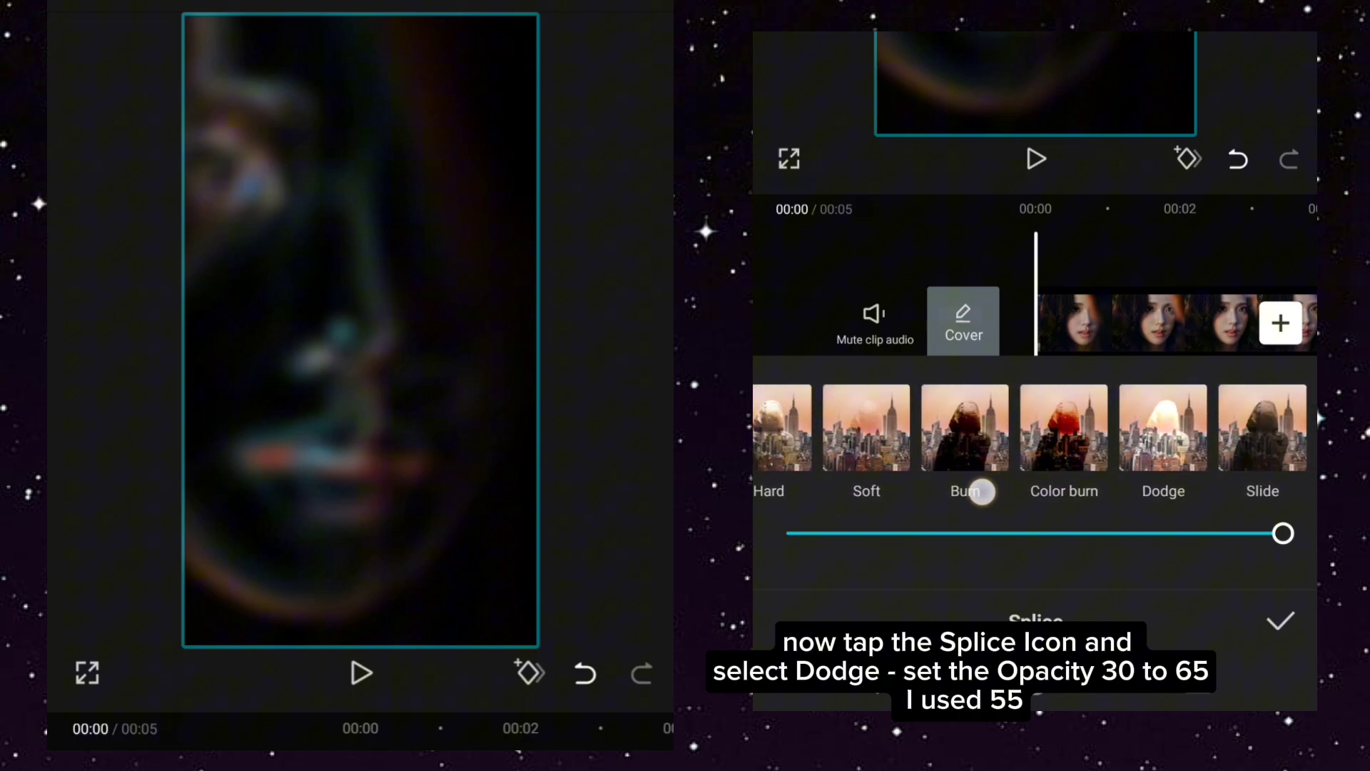
pyautogui.click(1166, 429)
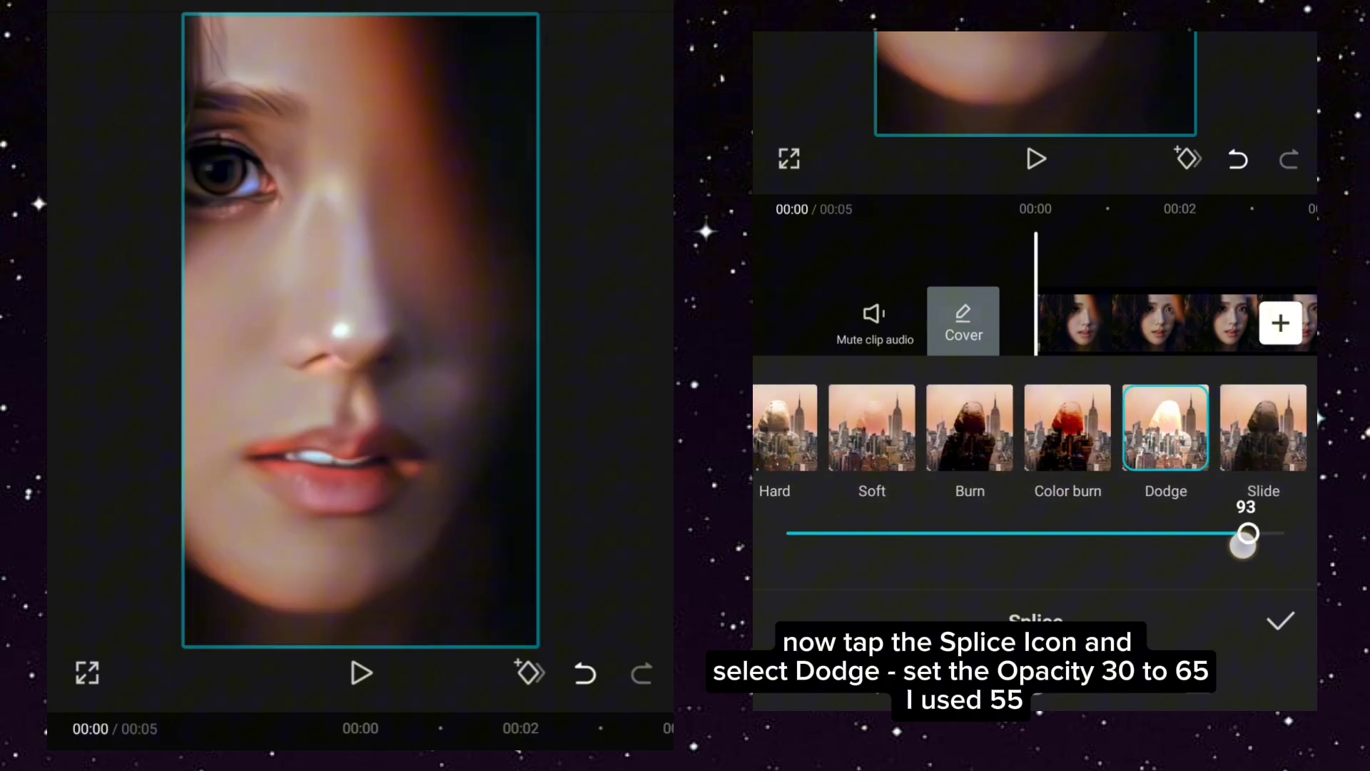
pyautogui.moveTo(1073, 533); pyautogui.dragTo(1055, 533)
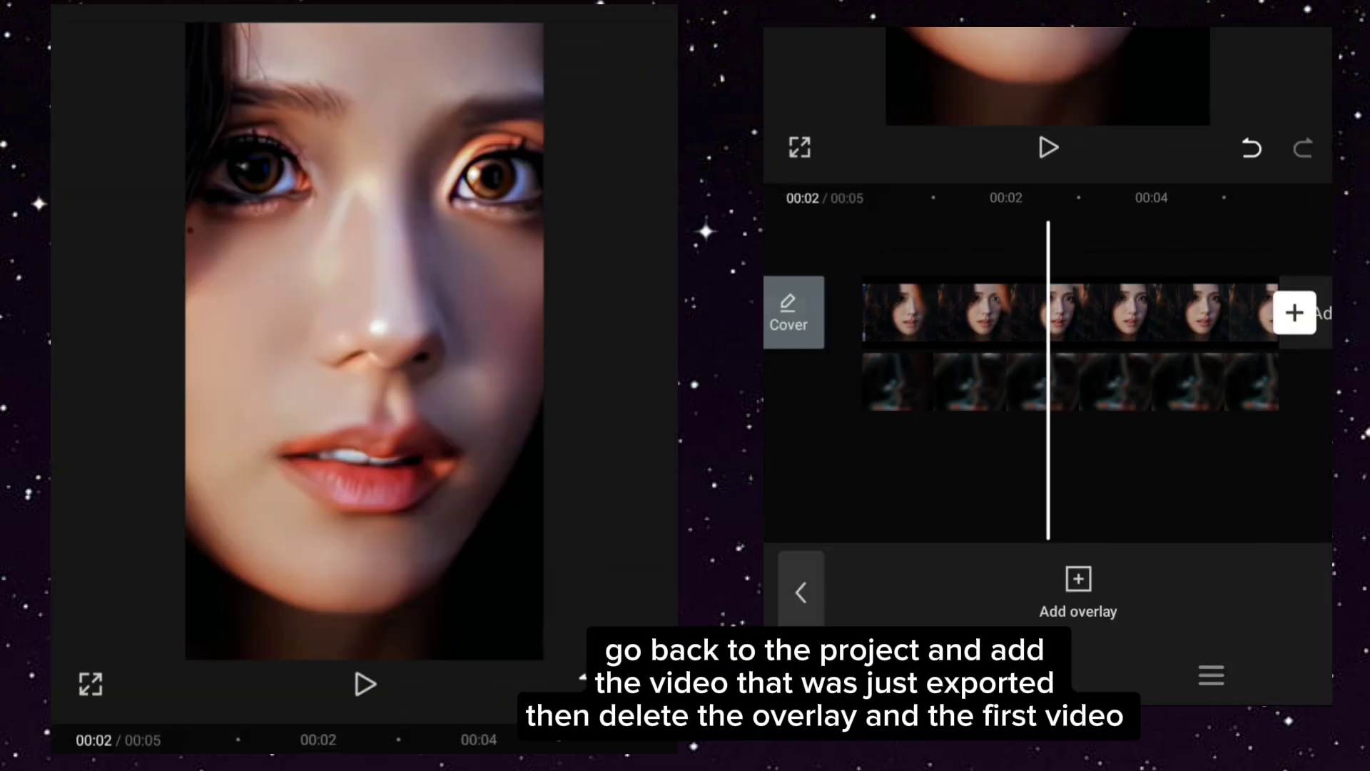
# Move the playhead to the end of the enhanced clip.
pyautogui.moveTo(1200, 454); pyautogui.dragTo(931, 523)
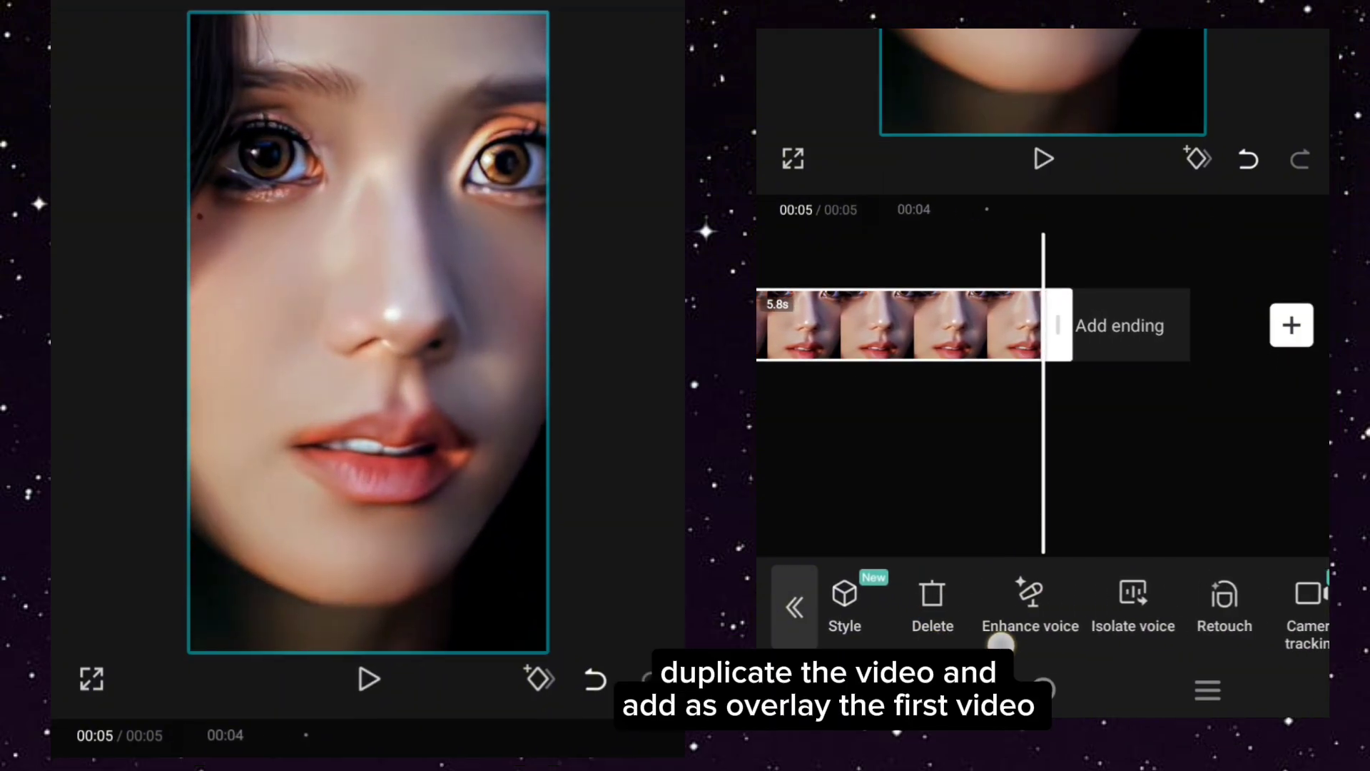
pyautogui.hscroll(10, 1070, 605)
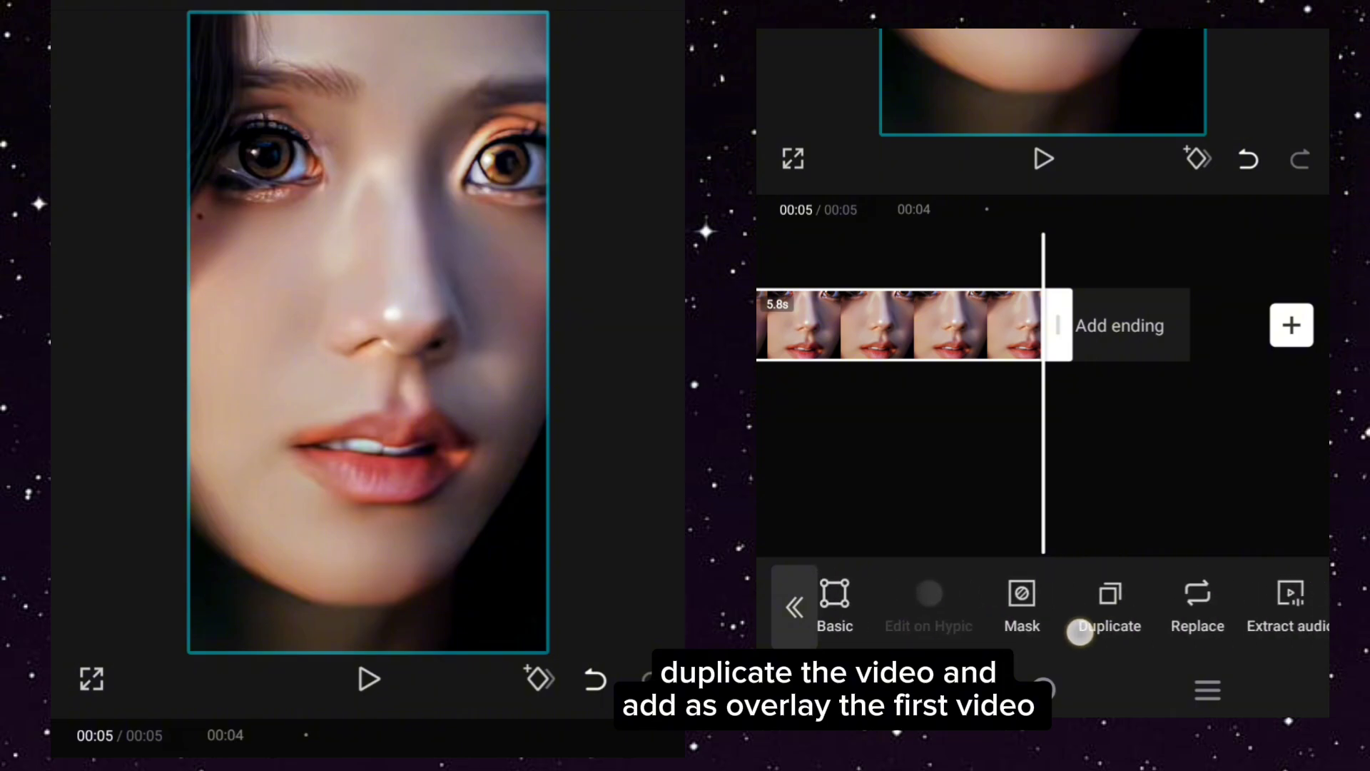
# Duplicate the enhanced clip and stack one copy as an overlay with Overlay blend.
pyautogui.click(1081, 629)
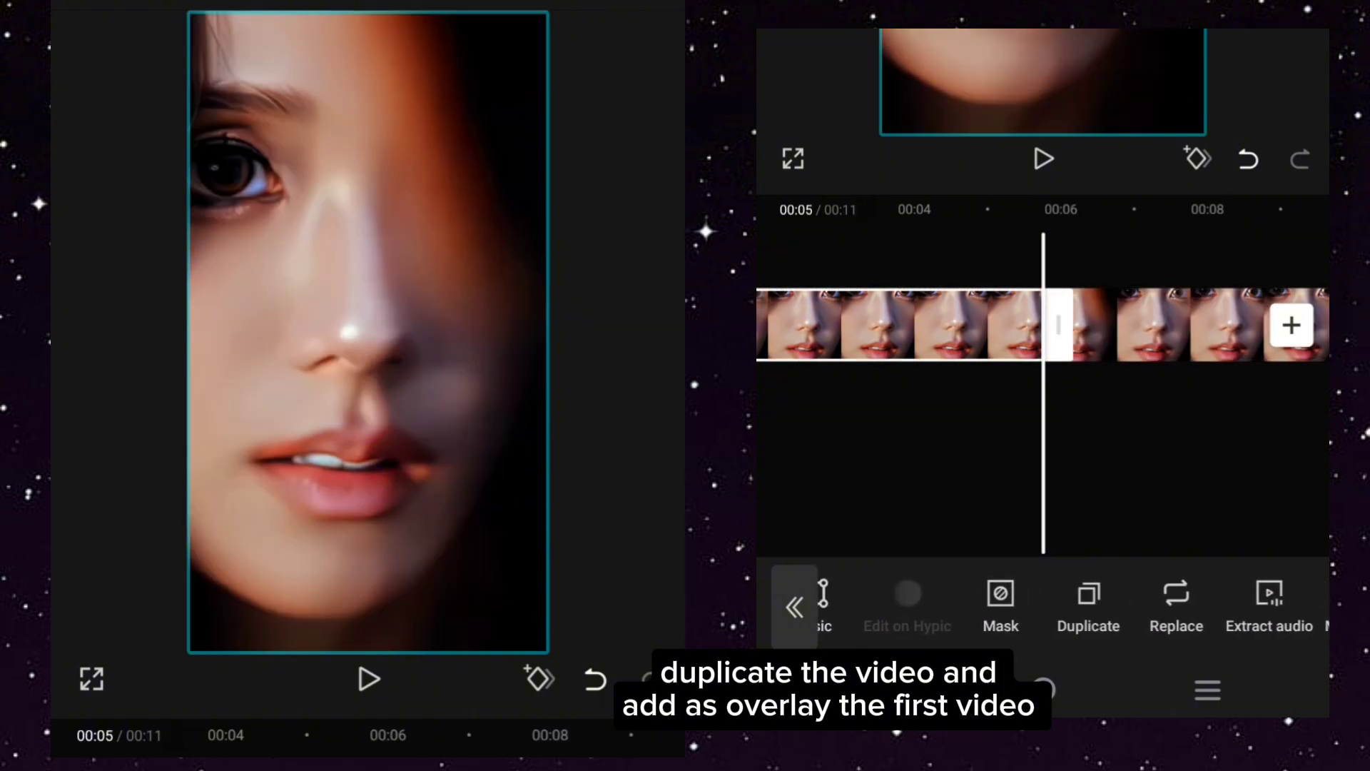
pyautogui.moveTo(980, 433); pyautogui.dragTo(1060, 434)
pyautogui.hscroll(-5, 1070, 600)
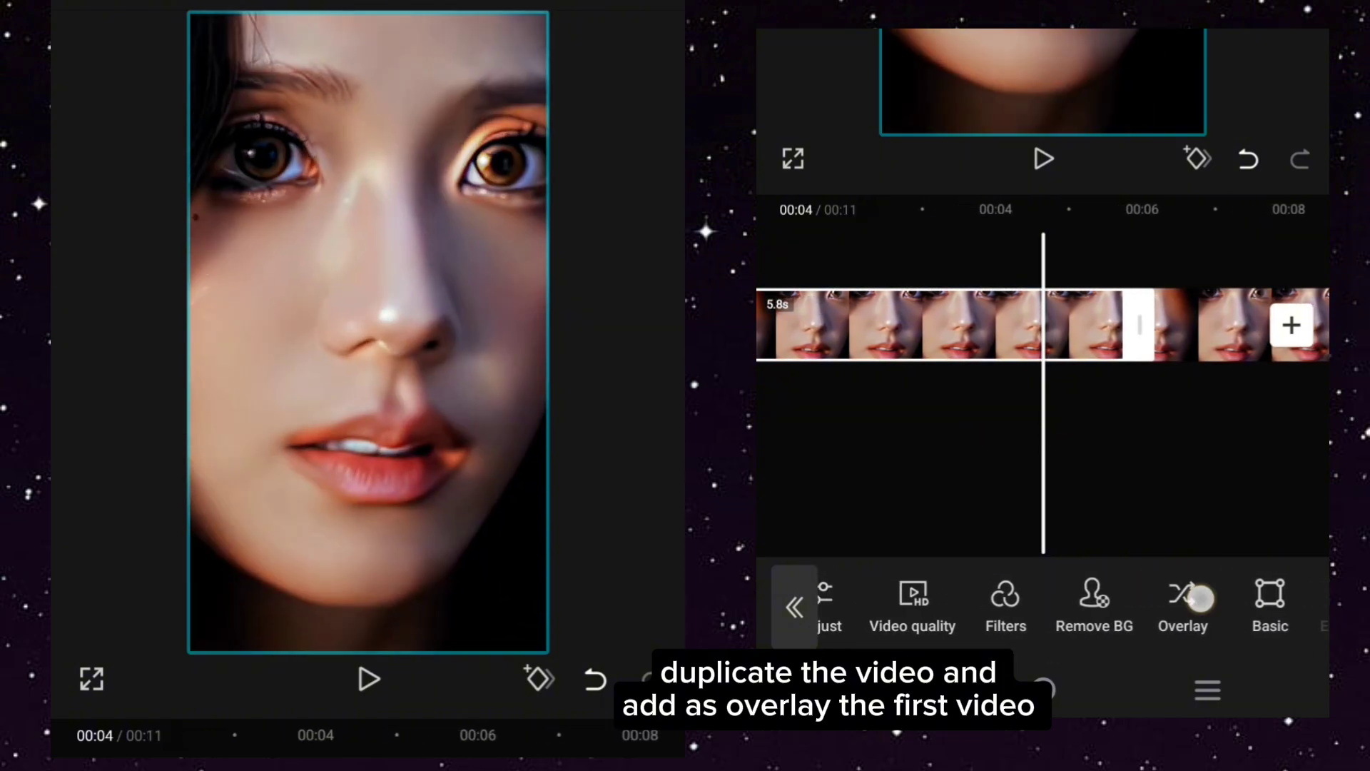
pyautogui.click(1072, 605)
pyautogui.click(1049, 605)
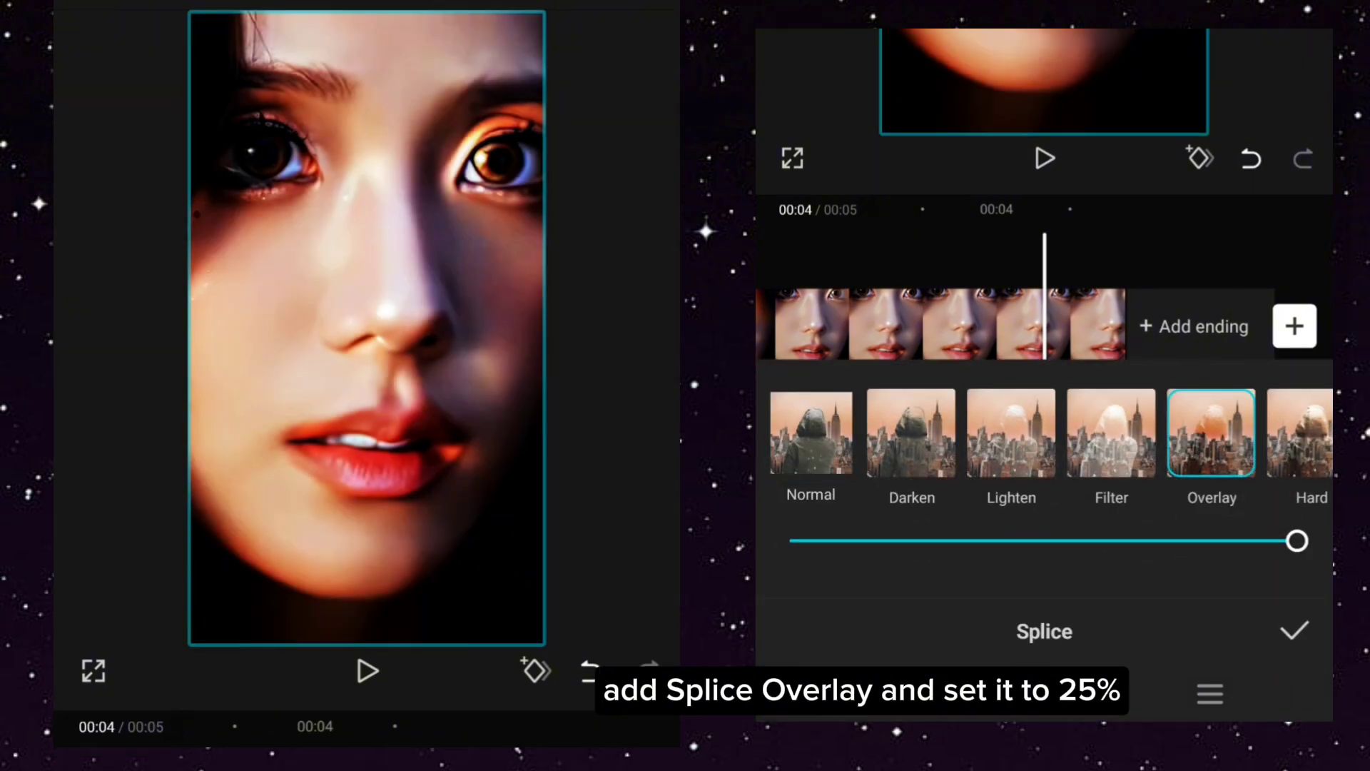